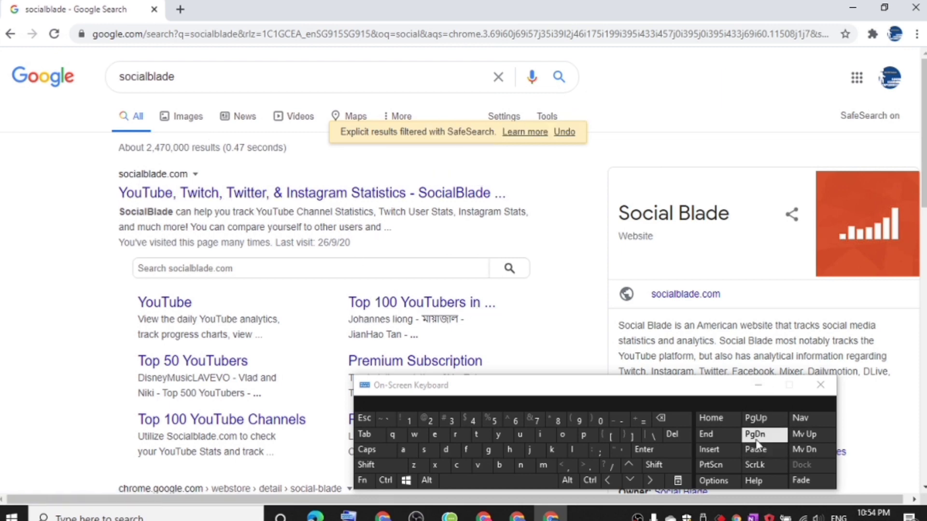
- Open the Social Blade site from the search results and search its YouTube channels for "alam easy tech"
click(757, 385)
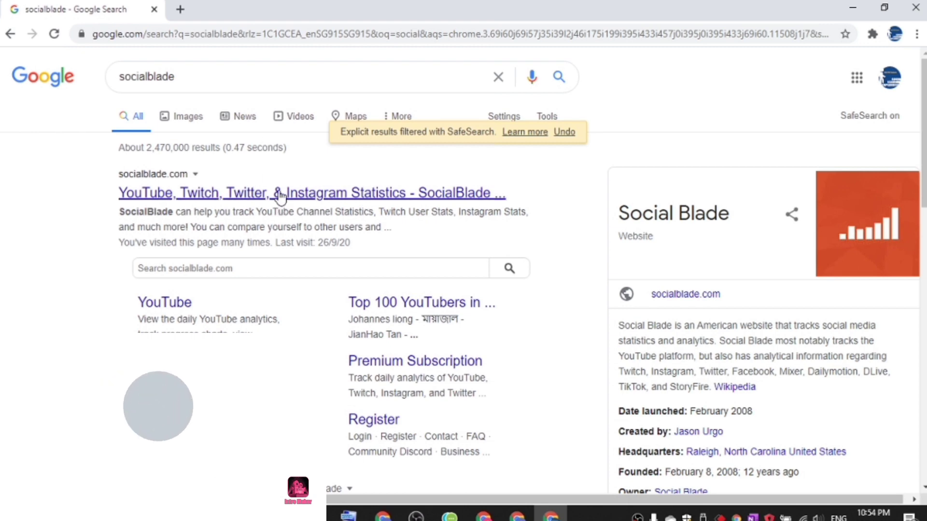
click(279, 199)
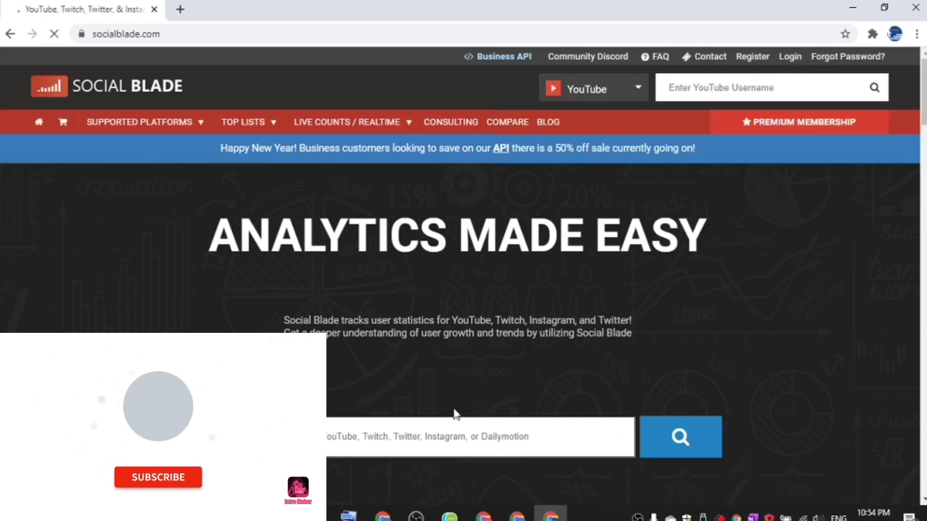
click(758, 87)
text(alam easy tech)
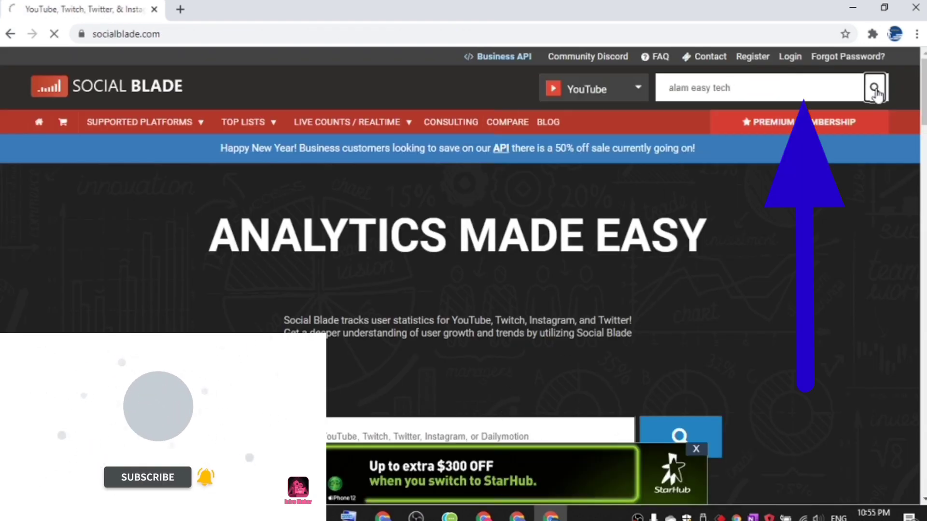
click(874, 88)
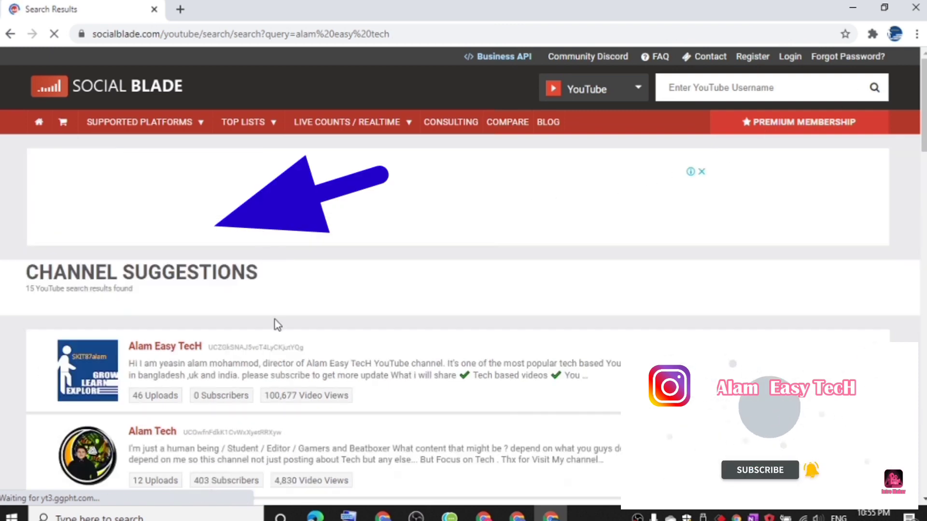
- Open the Alam Easy TecH channel from the suggestions and look over its ranks, estimated earnings and other statistics
scroll(275, 324, down, 1)
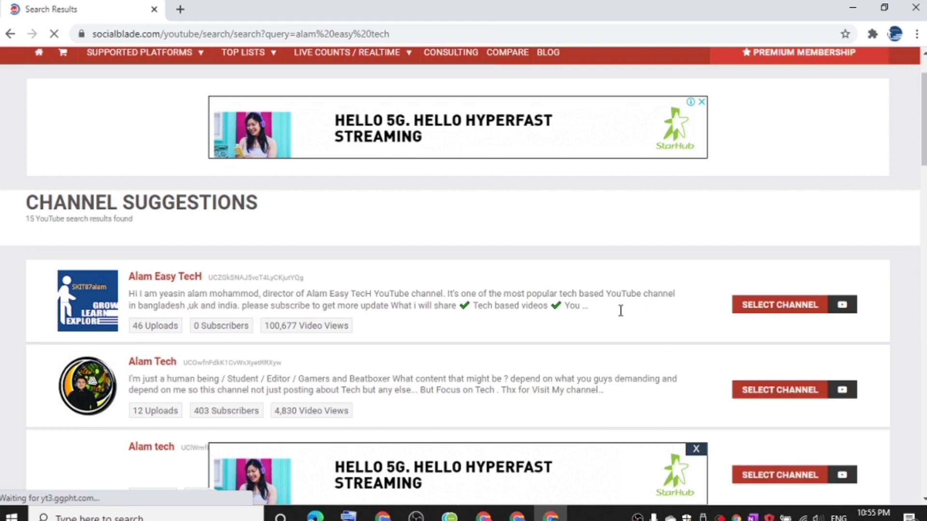
click(774, 306)
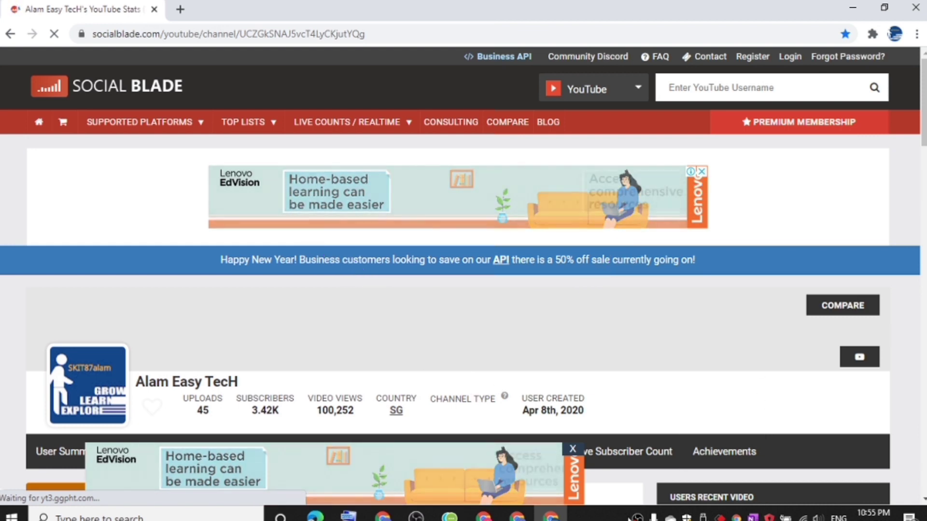
scroll(440, 324, down, 1)
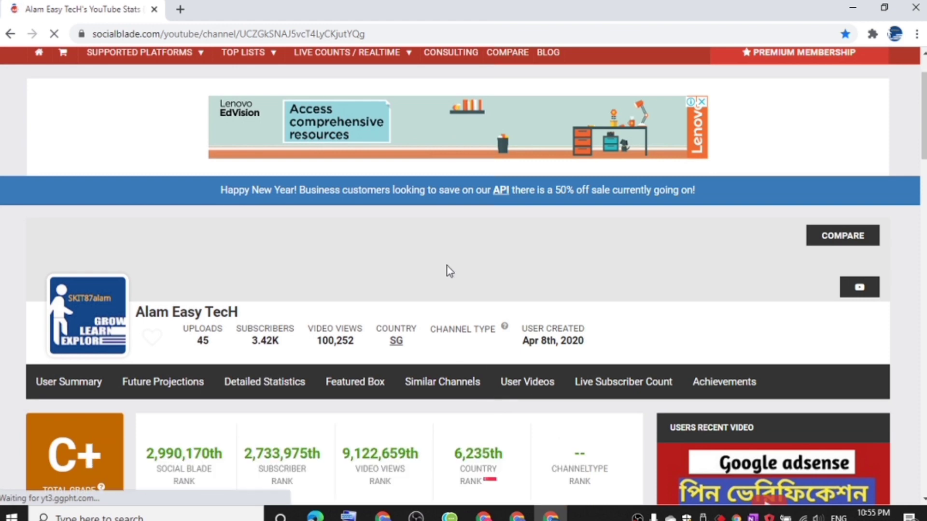
scroll(445, 268, down, 2)
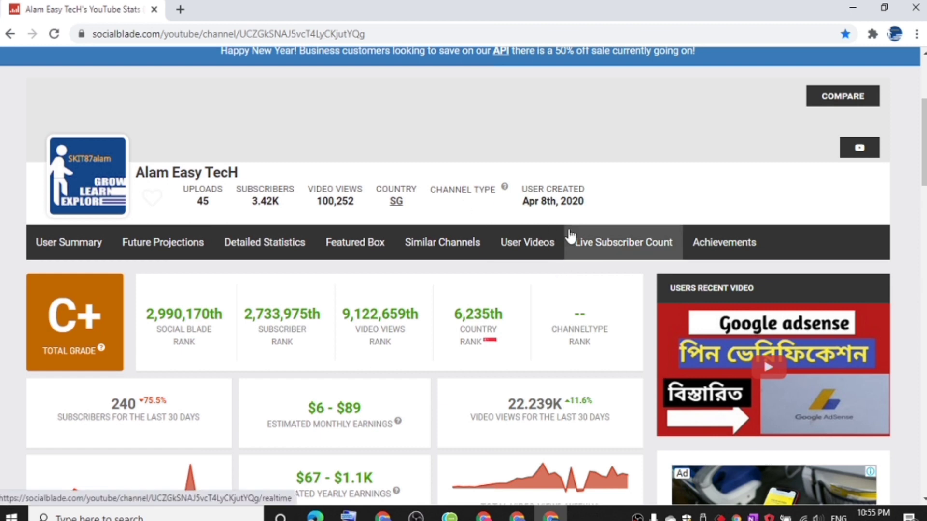
scroll(569, 237, up, 3)
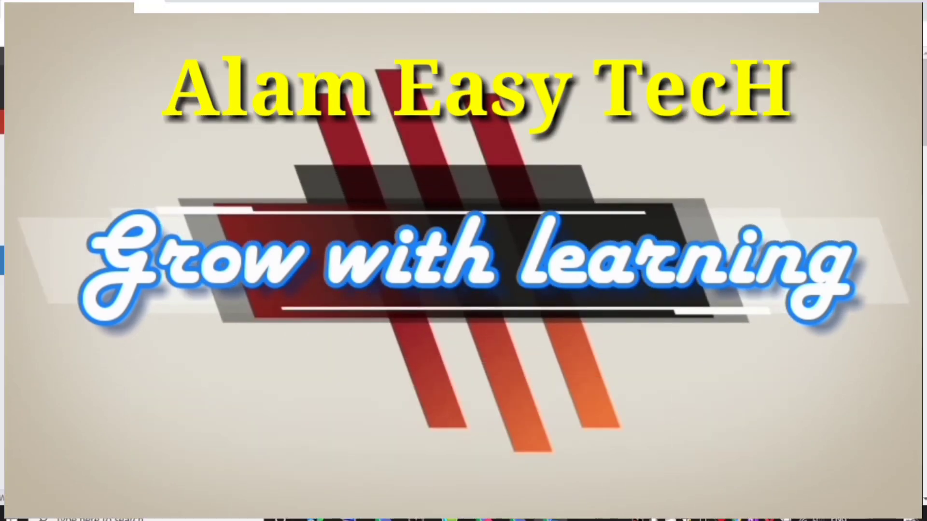
- Open the Social Blade login page and try to log in with the account's e-mail and password
click(789, 57)
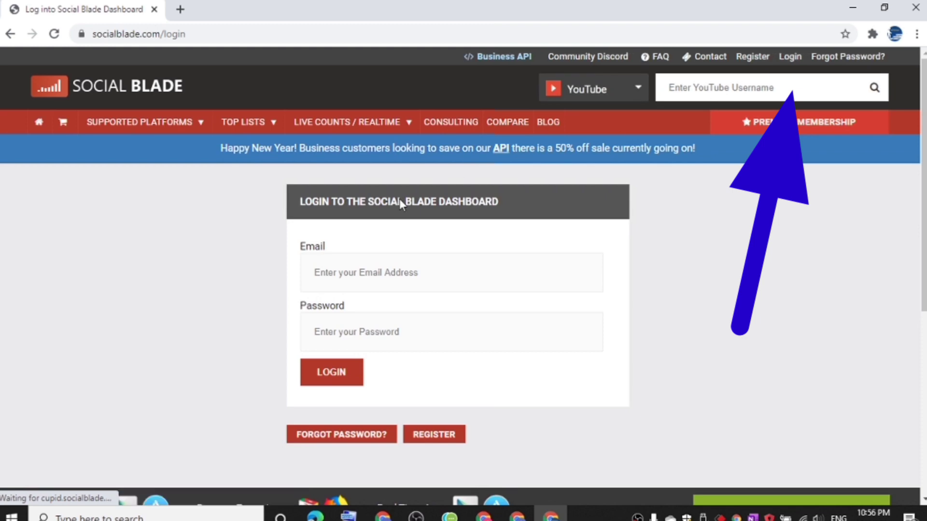
click(353, 278)
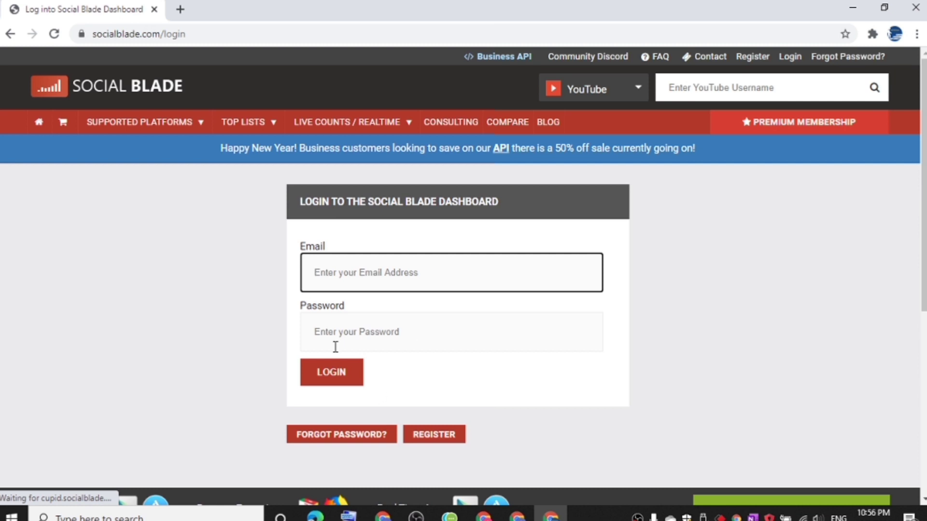
click(340, 329)
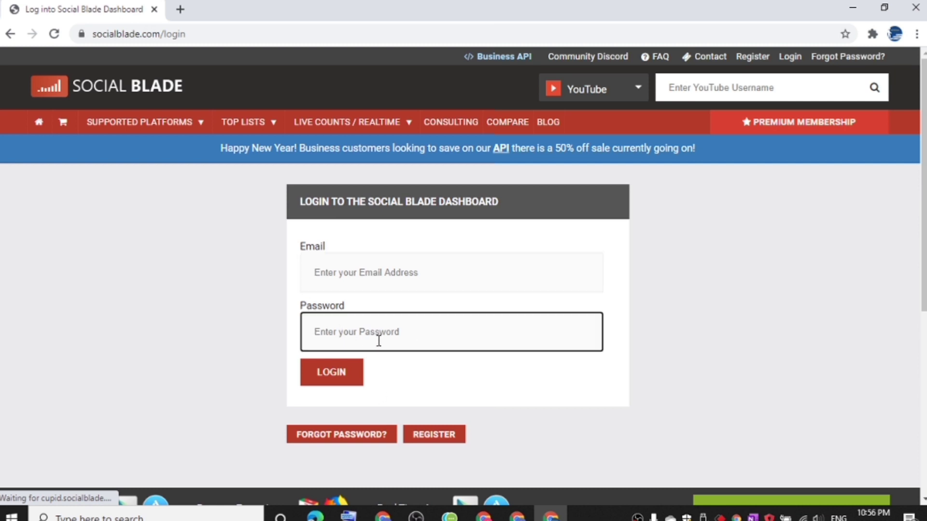
click(364, 271)
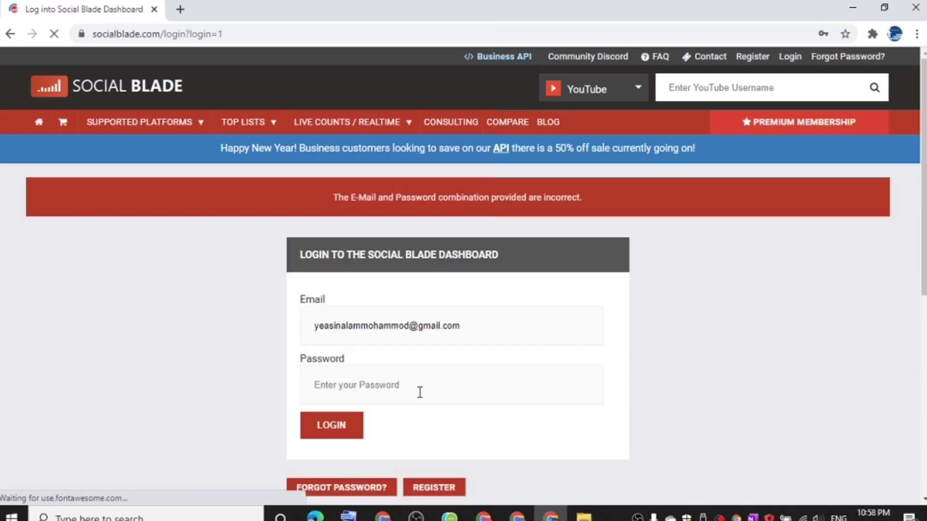
- Open the dashboard registration form and review its e-mail, display name, password, newsletter and captcha fields
scroll(420, 391, down, 3)
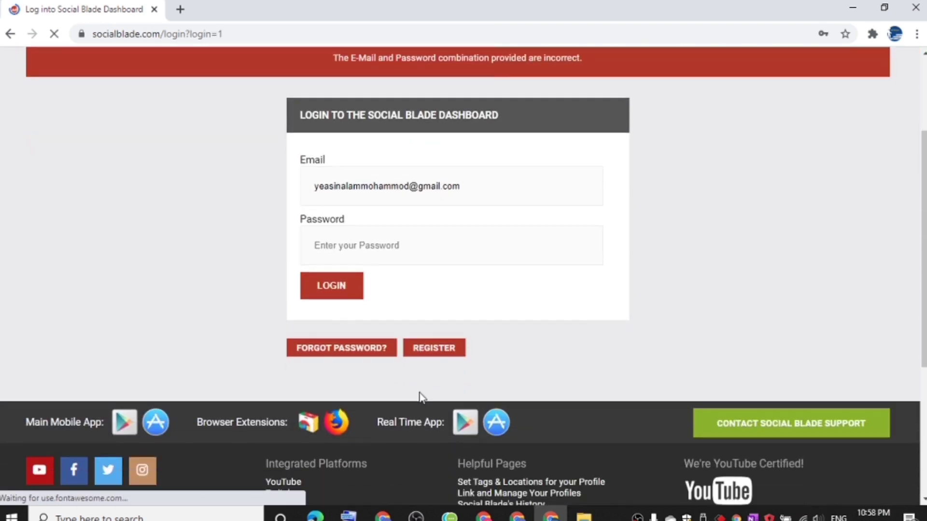
click(436, 349)
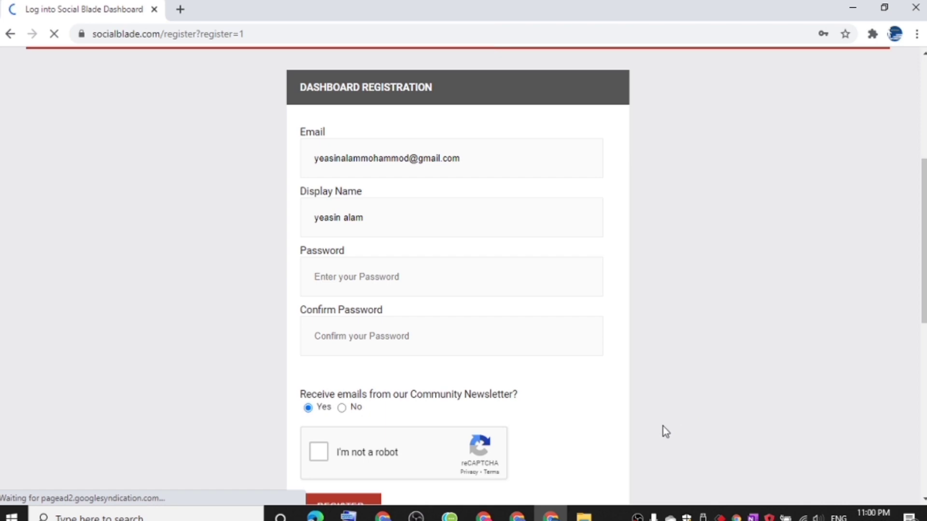
scroll(664, 433, down, 5)
scroll(583, 343, up, 4)
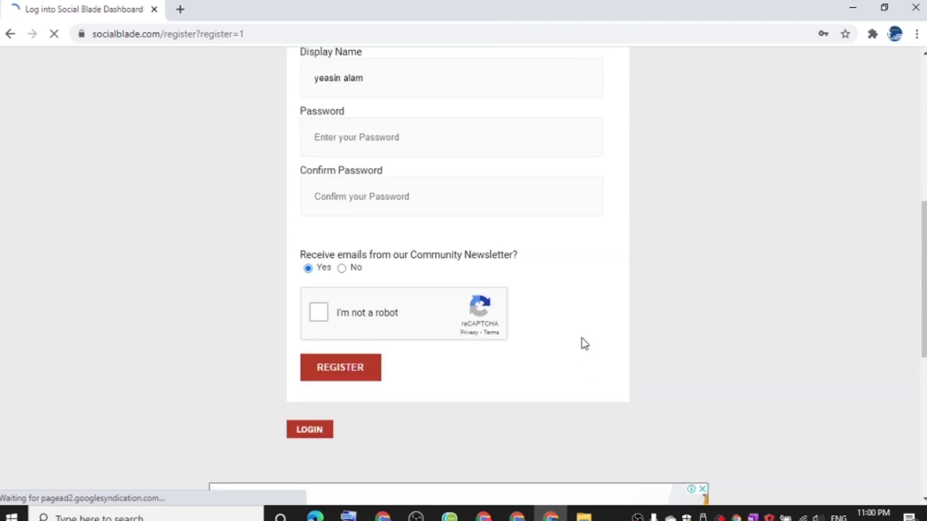
scroll(581, 338, down, 4)
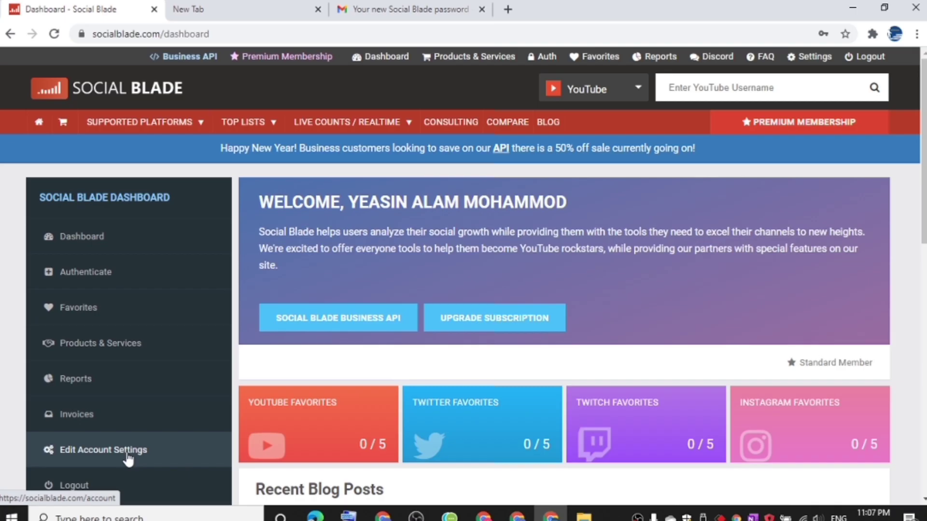
- Open the account settings and have the default location detected automatically
click(127, 456)
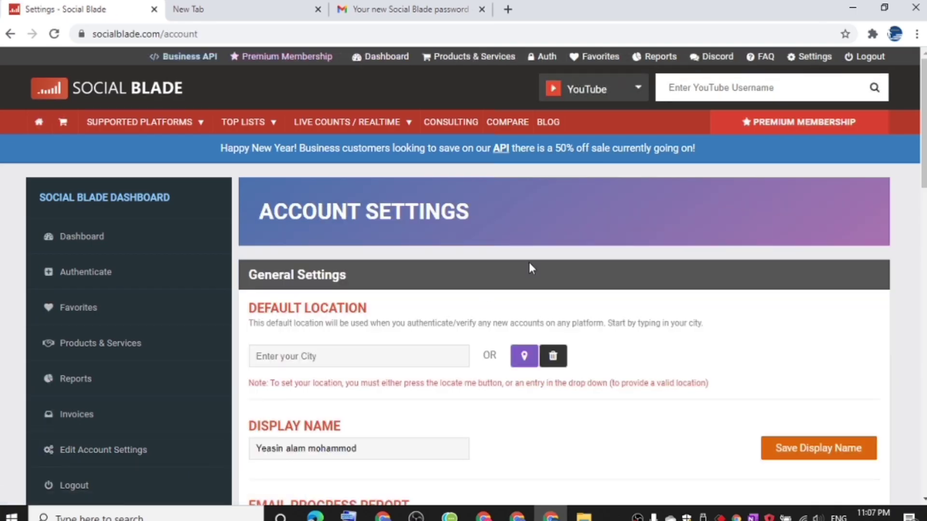
scroll(529, 263, down, 1)
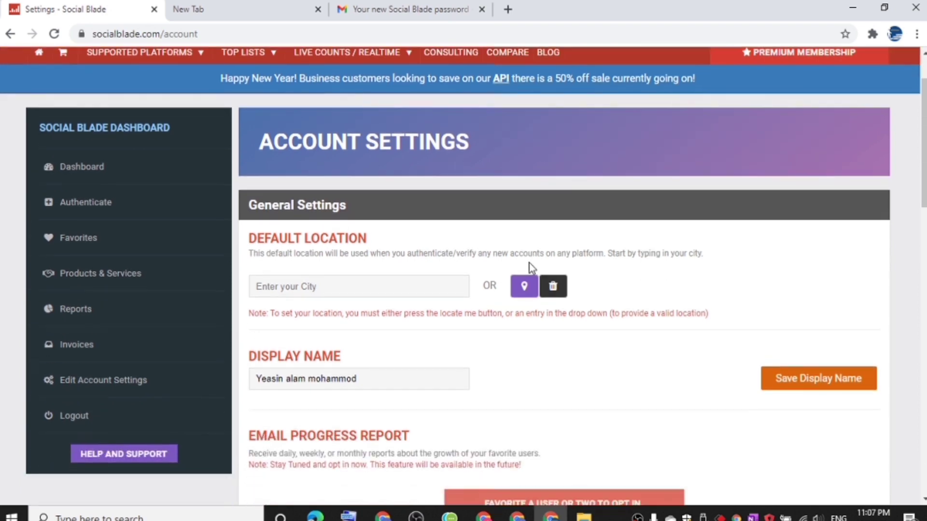
click(359, 284)
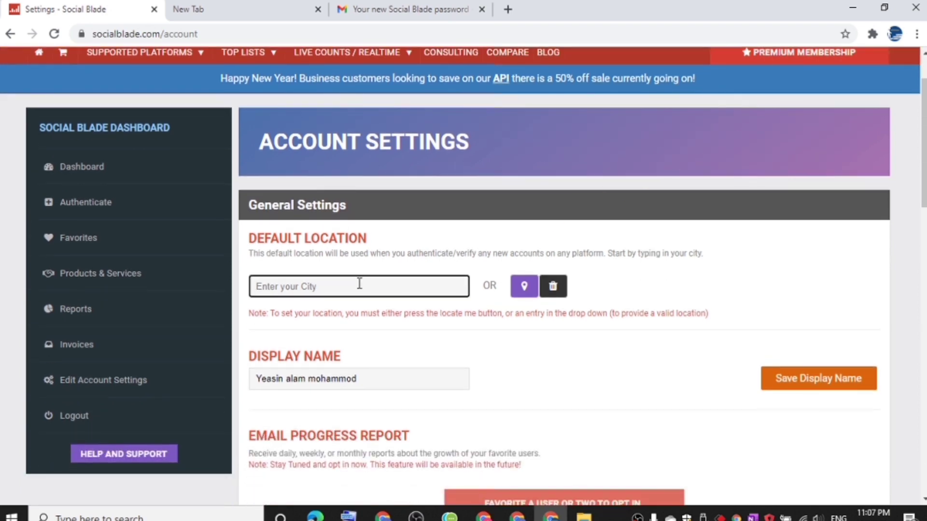
key(ctrl+super+o)
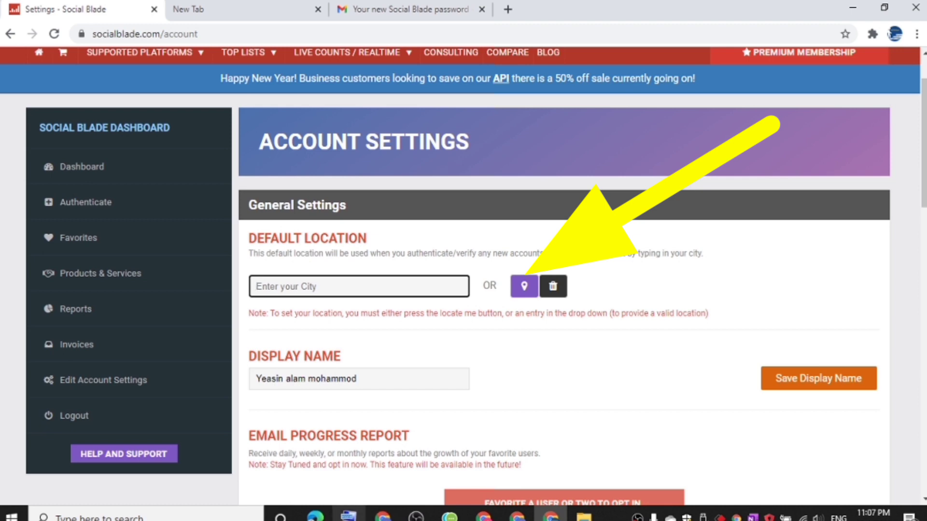
click(300, 277)
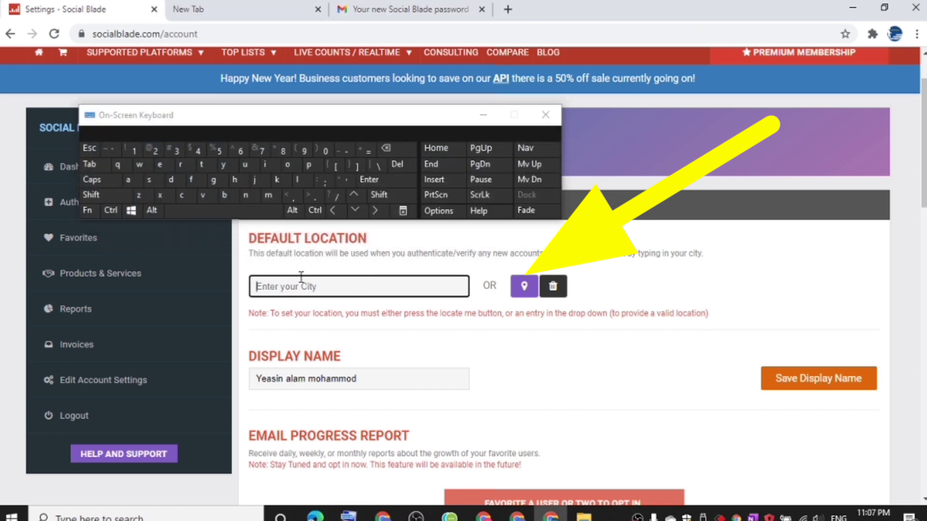
click(525, 288)
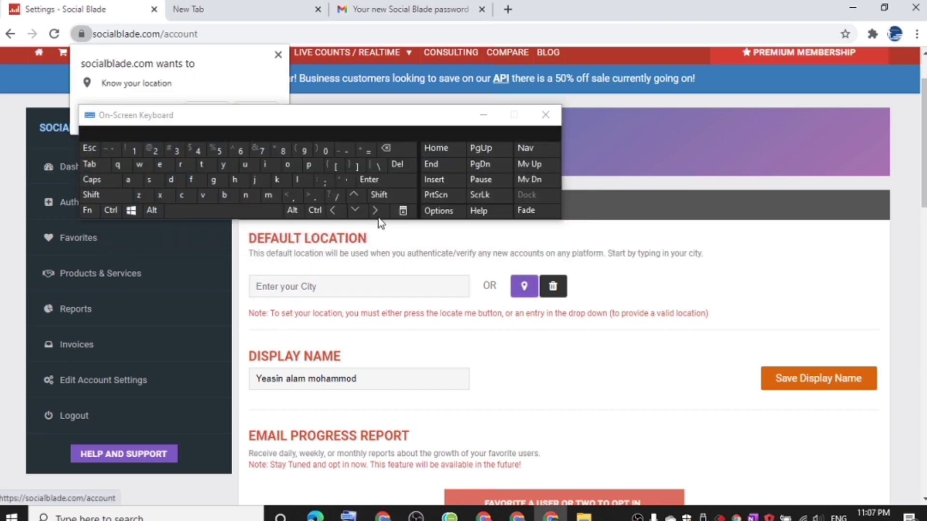
click(496, 119)
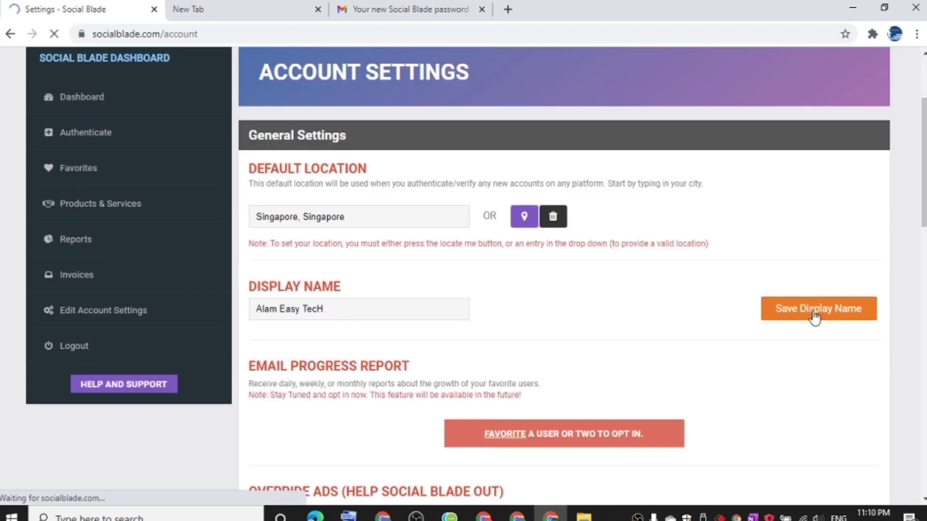
- Set the Override Ads option to Force Show Ads in the general account settings and save it
scroll(630, 285, down, 3)
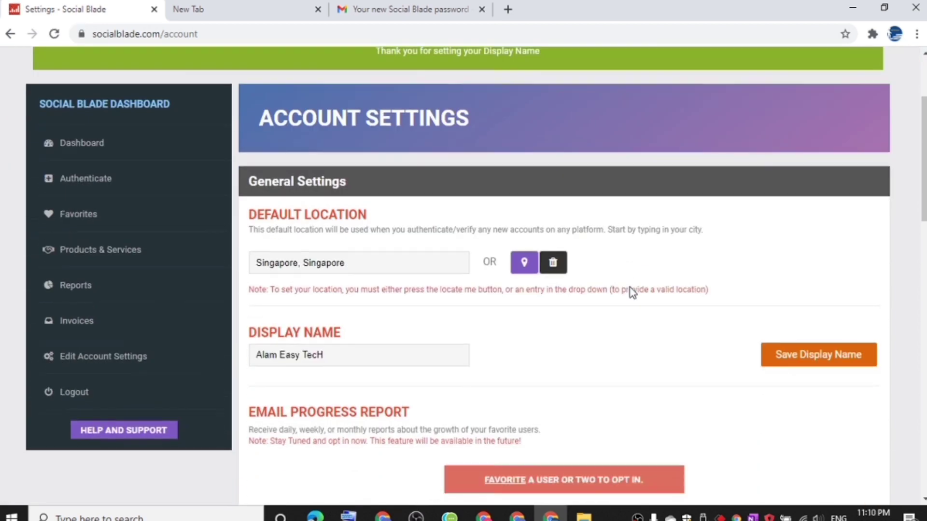
scroll(631, 287, down, 5)
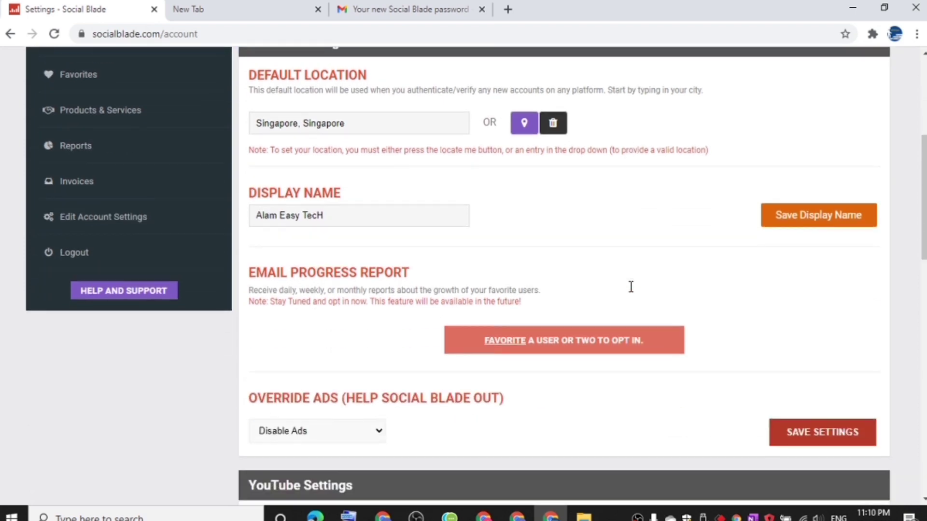
scroll(632, 293, down, 1)
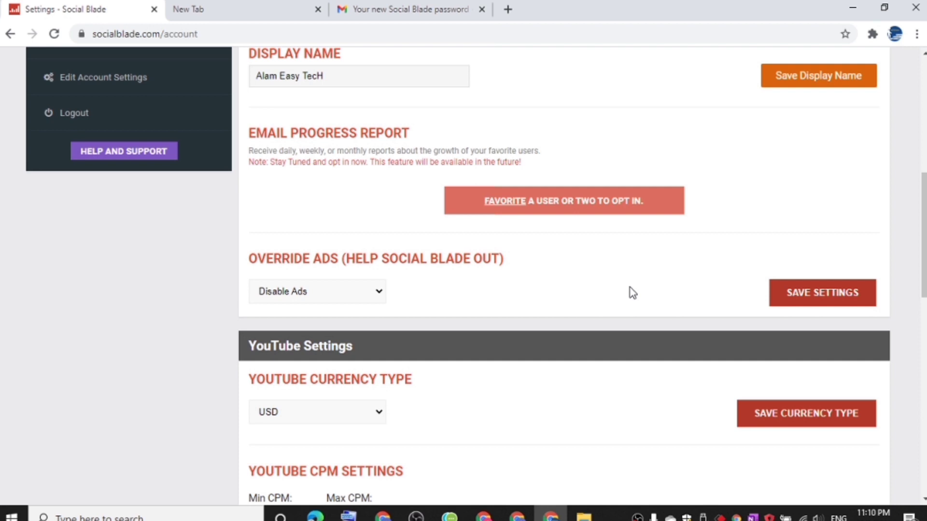
scroll(617, 260, up, 3)
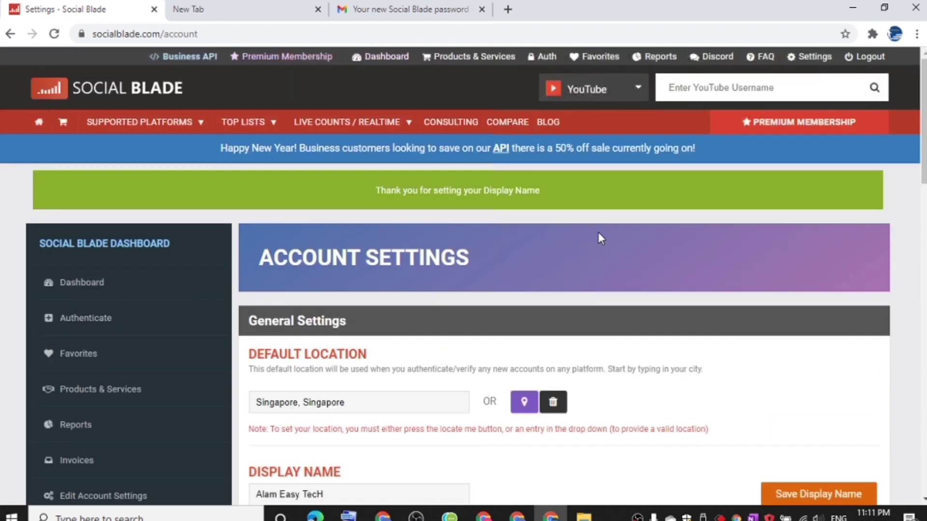
scroll(559, 325, down, 5)
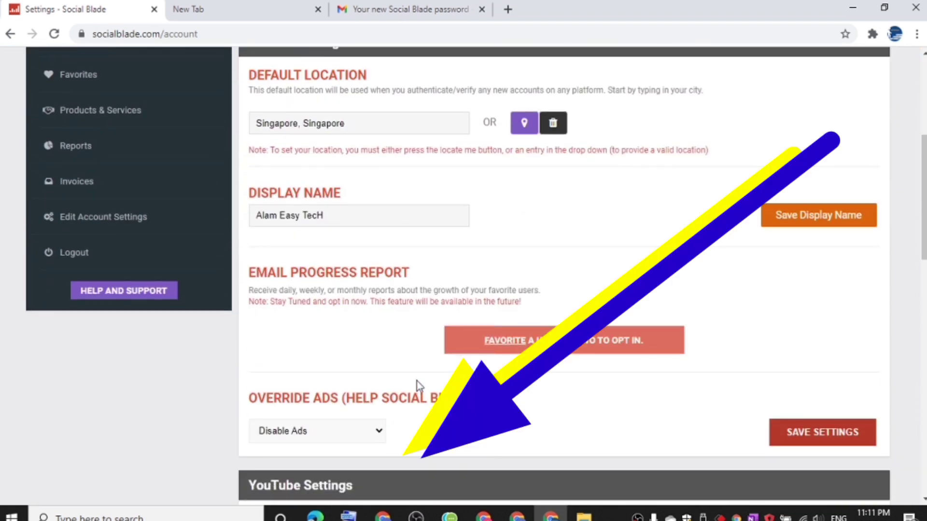
click(379, 438)
click(321, 449)
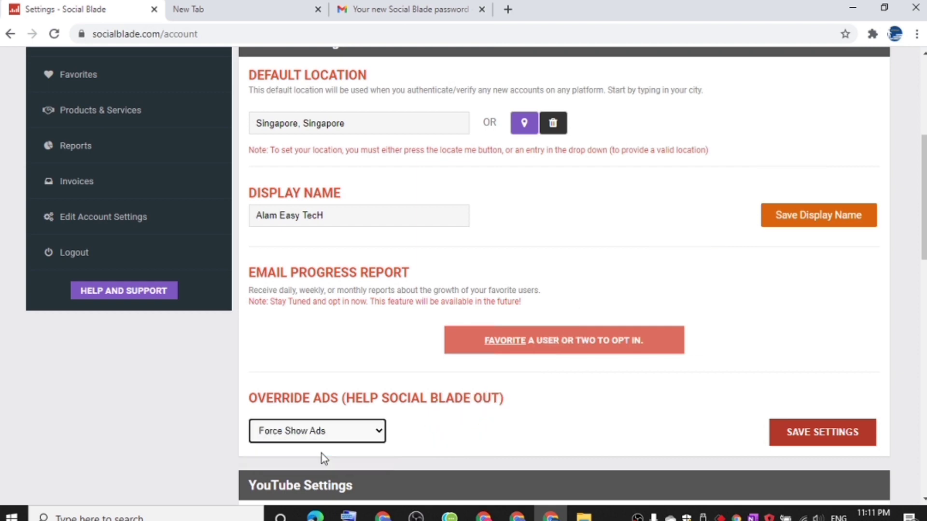
click(838, 447)
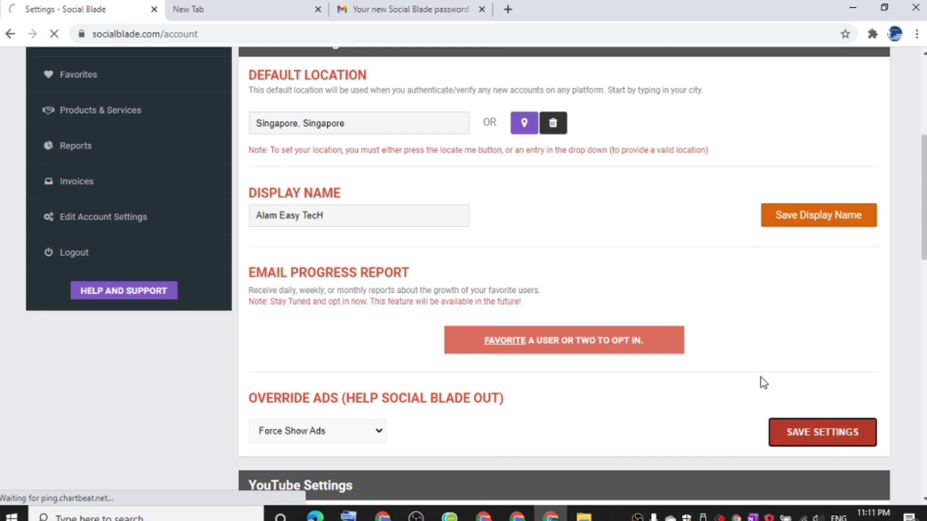
scroll(666, 403, down, 3)
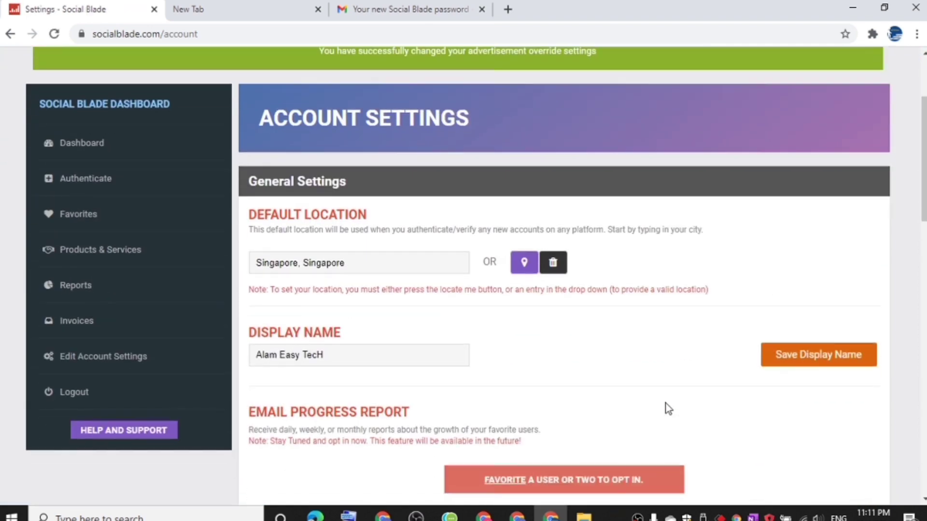
scroll(667, 408, down, 3)
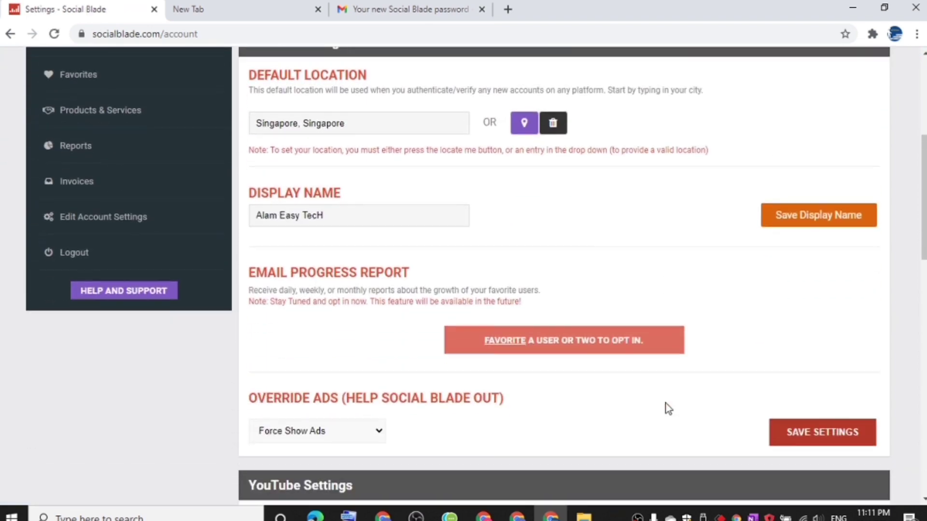
scroll(668, 408, down, 3)
scroll(667, 408, up, 6)
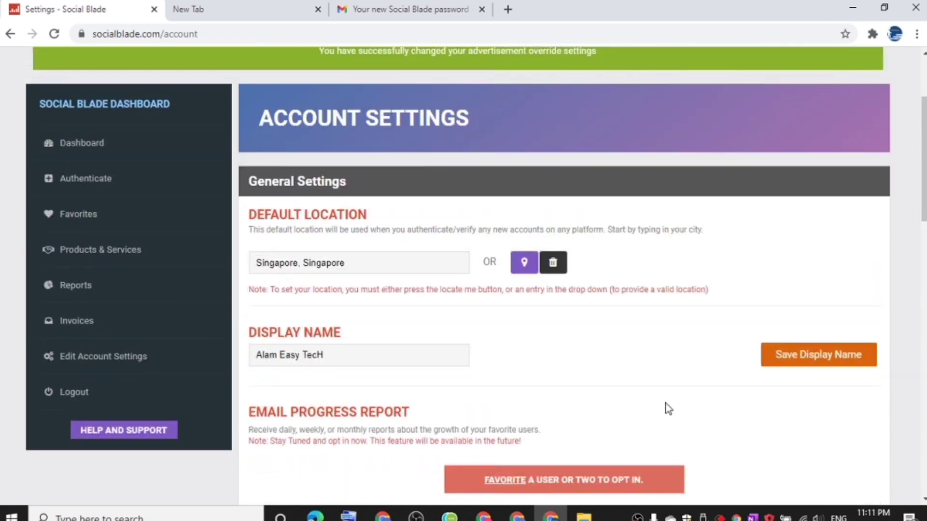
scroll(668, 409, up, 3)
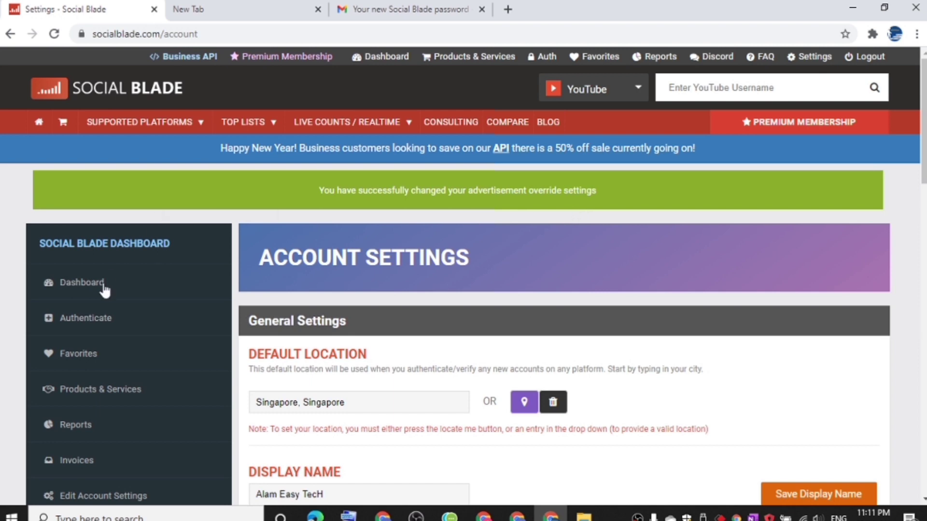
- Authenticate the YouTube channel on Social Blade, choosing the Alam Easy TecH brand account and granting the requested Google access
click(102, 323)
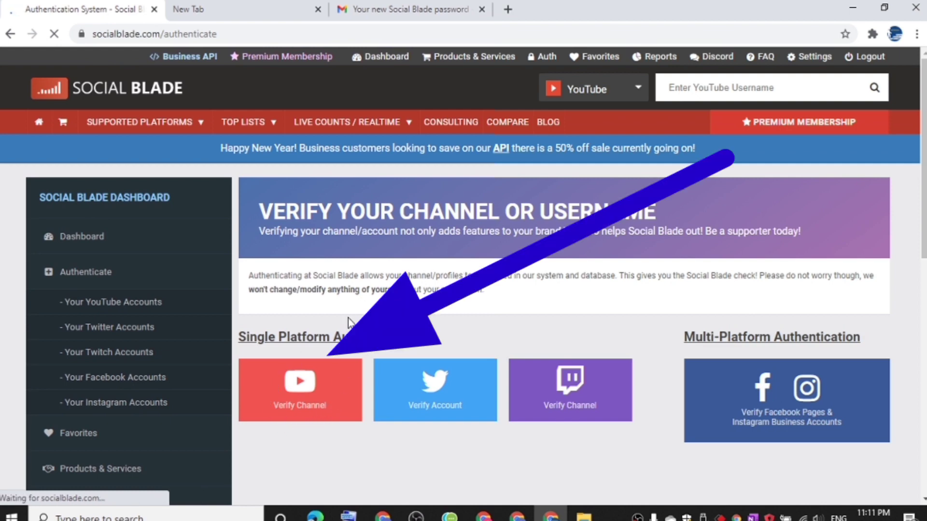
click(314, 390)
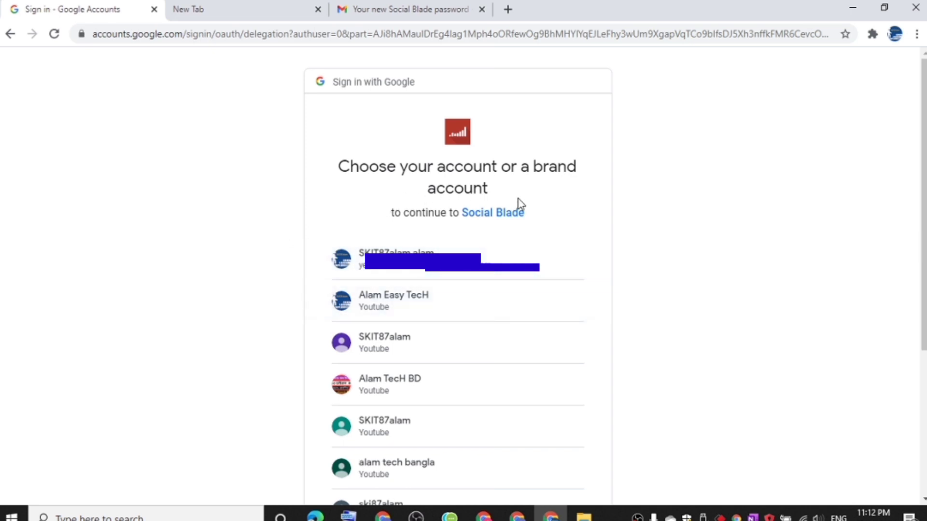
click(411, 304)
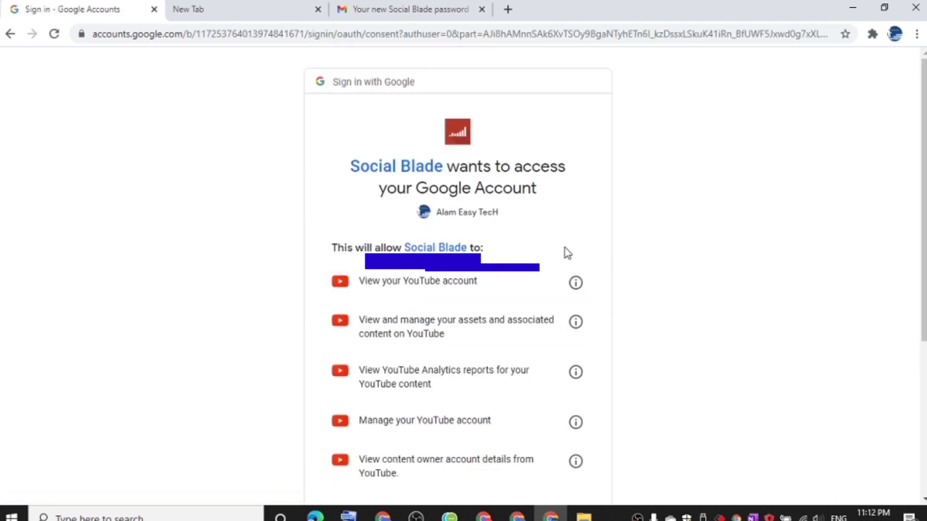
scroll(564, 250, down, 3)
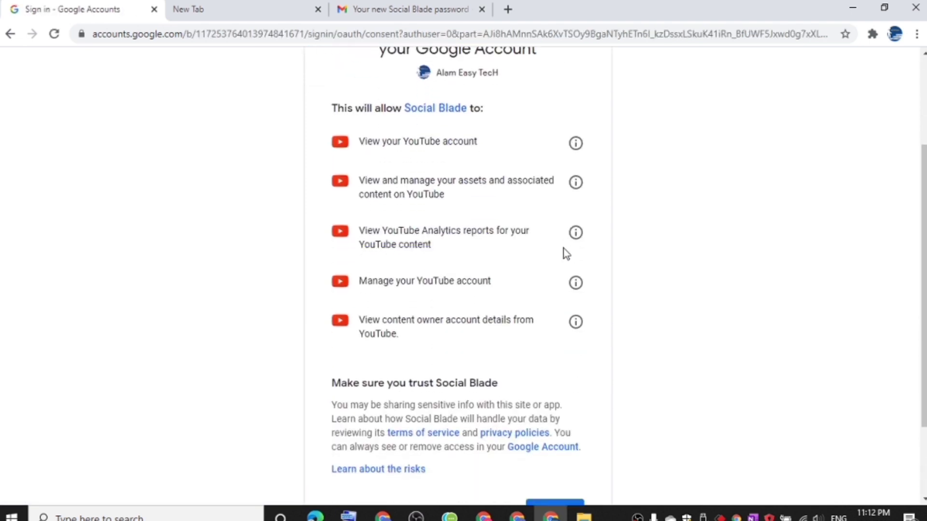
scroll(563, 249, down, 2)
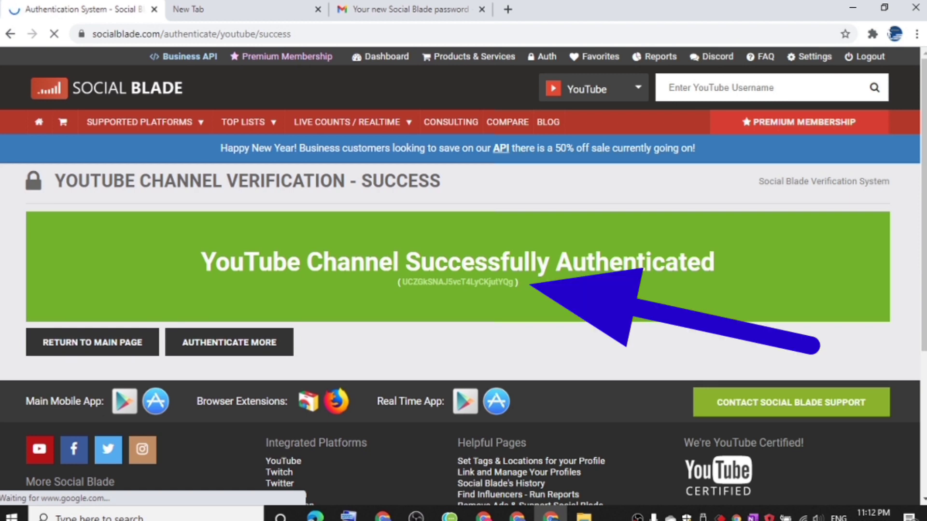
scroll(463, 290, down, 5)
scroll(463, 289, up, 5)
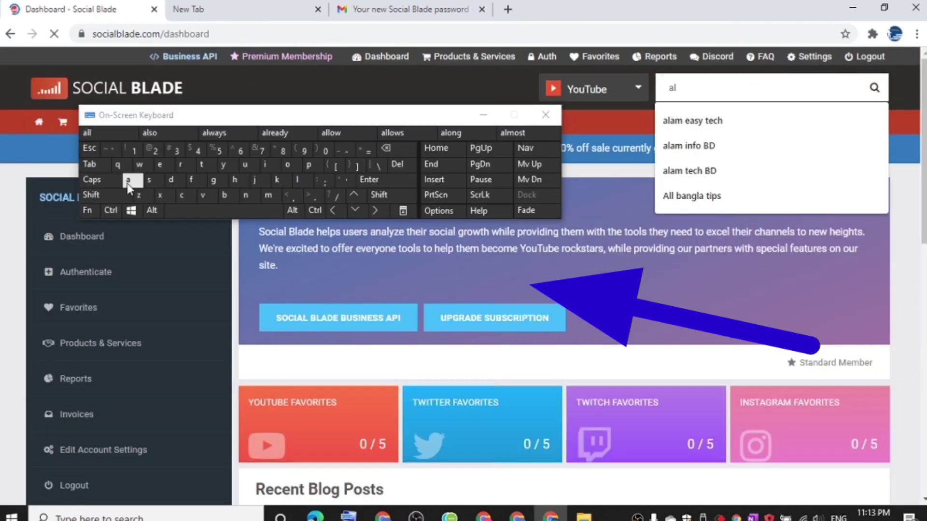
- Search Social Blade's YouTube channels for "alam easy tech" and put the on-screen keyboard away
text(a)
click(270, 195)
click(213, 212)
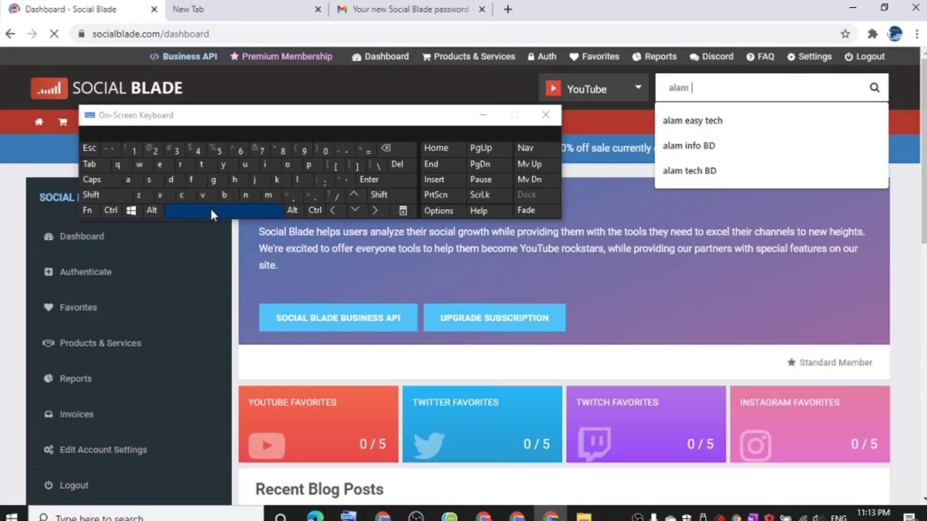
click(155, 169)
click(128, 179)
click(149, 181)
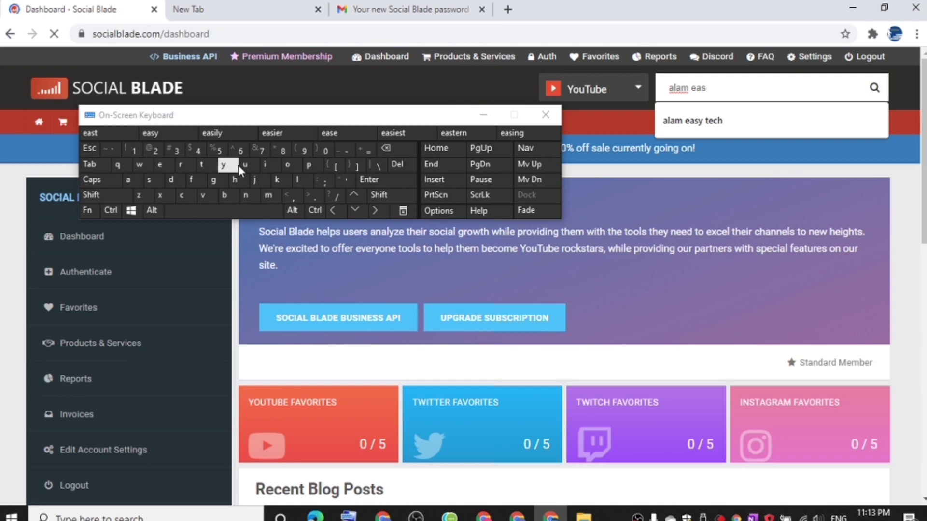
click(238, 165)
click(207, 207)
click(202, 165)
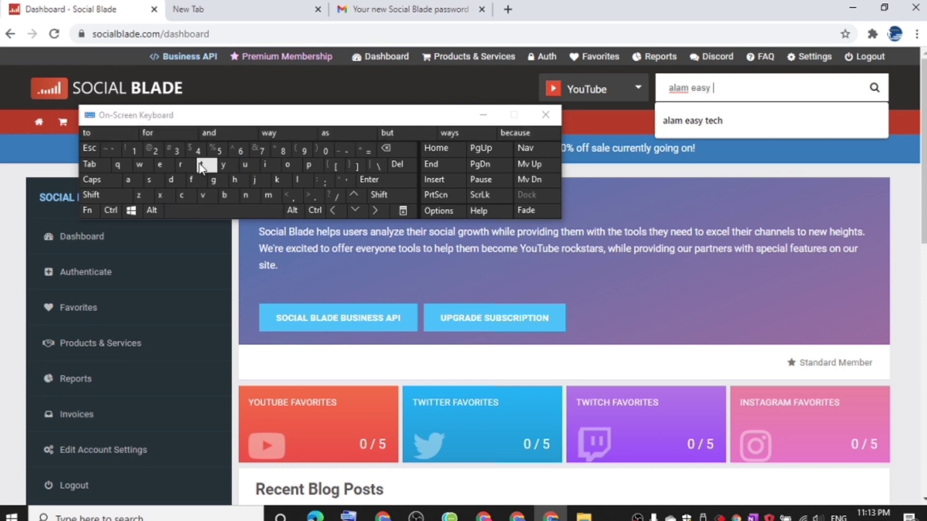
click(164, 166)
click(181, 195)
click(234, 180)
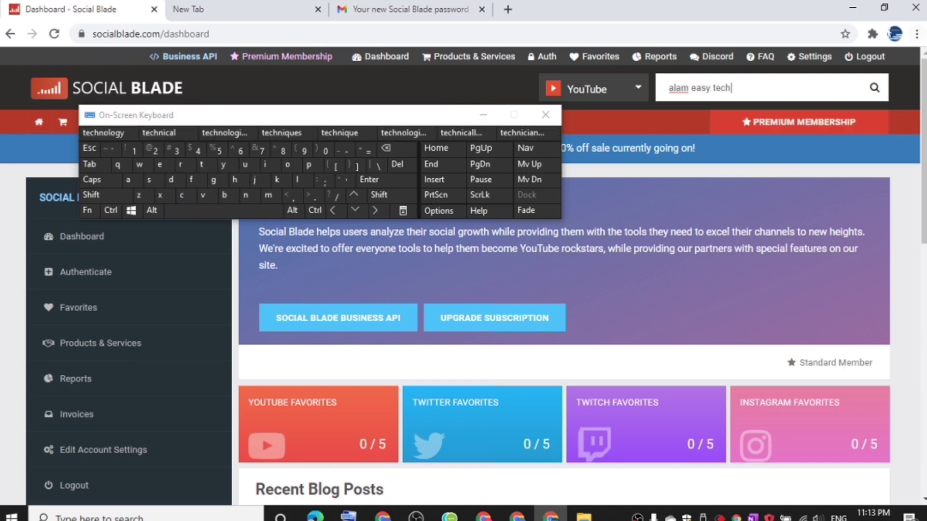
click(874, 88)
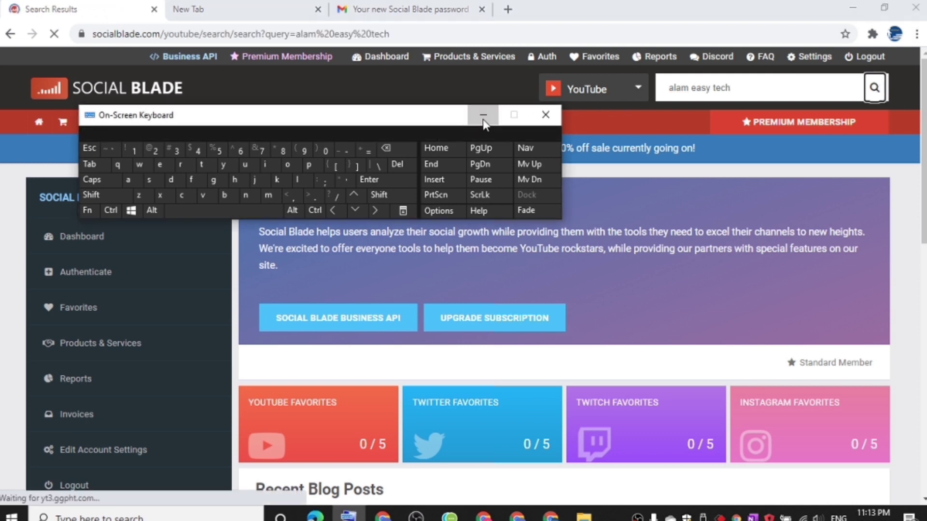
click(483, 119)
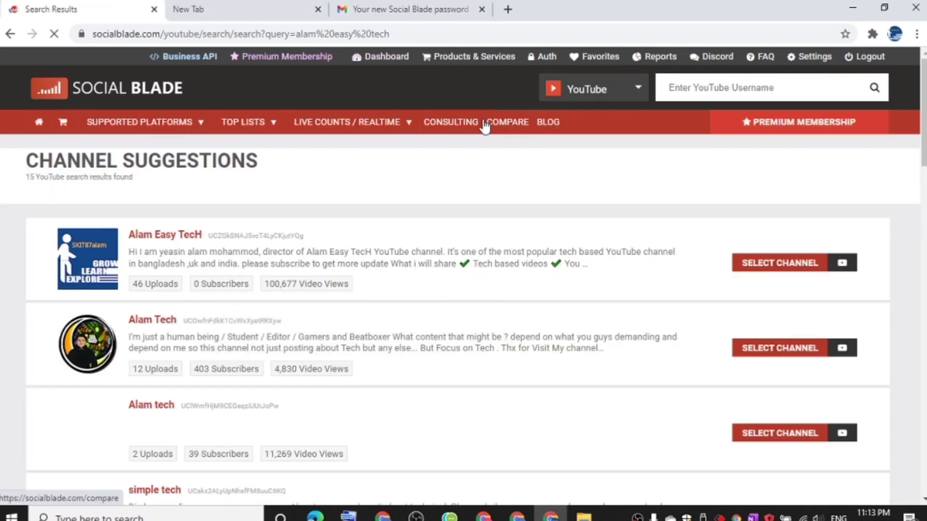
- Open the statistics page of the Alam Easy TecH channel from the suggestions and dismiss the overlay advertisement
click(764, 268)
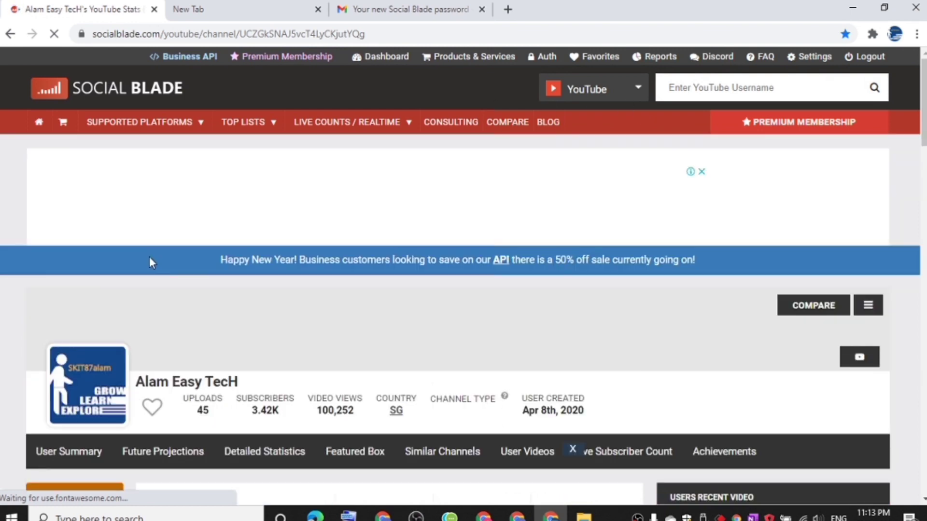
scroll(595, 479, down, 3)
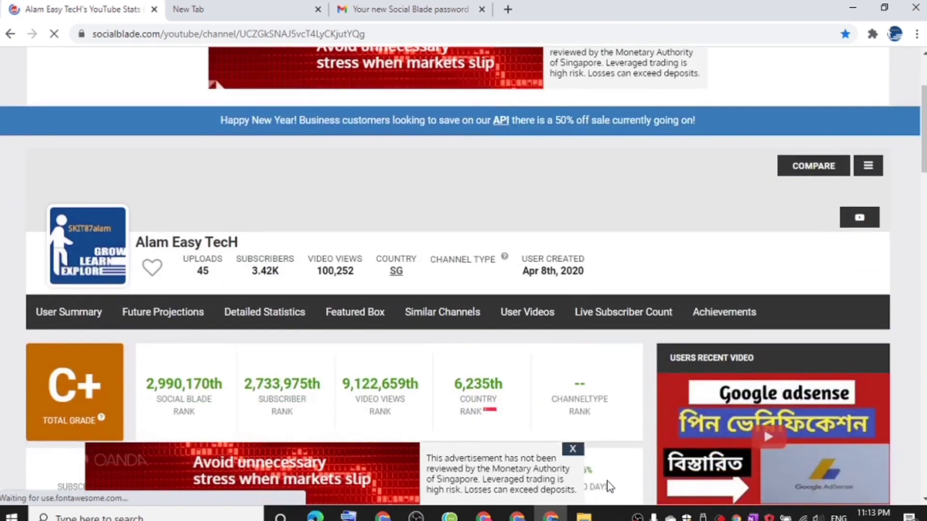
click(573, 448)
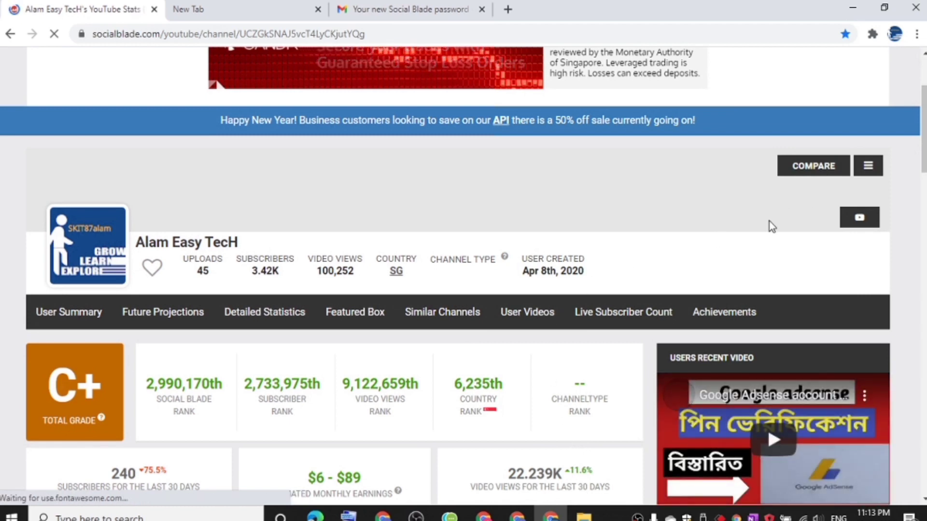
scroll(769, 221, up, 2)
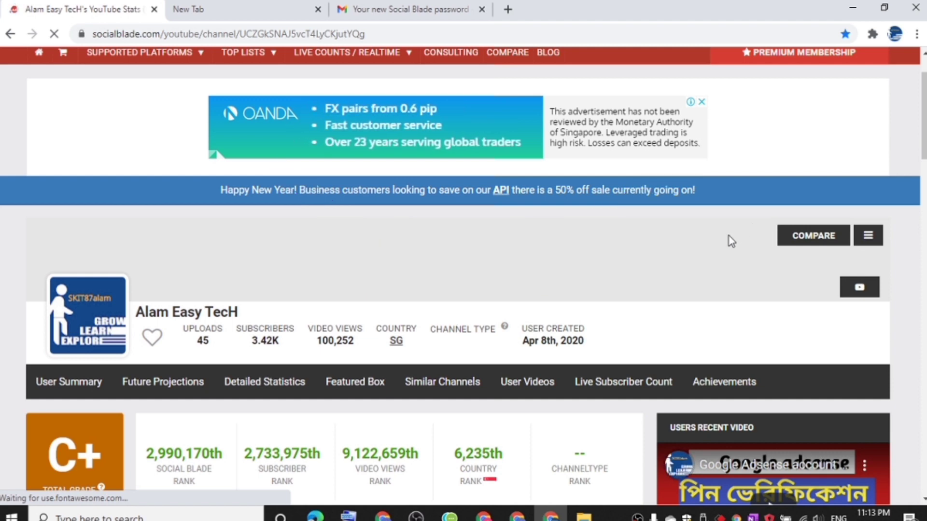
- Update the channel type from the channel's statistics page, dismiss the notification and reload the page
click(868, 238)
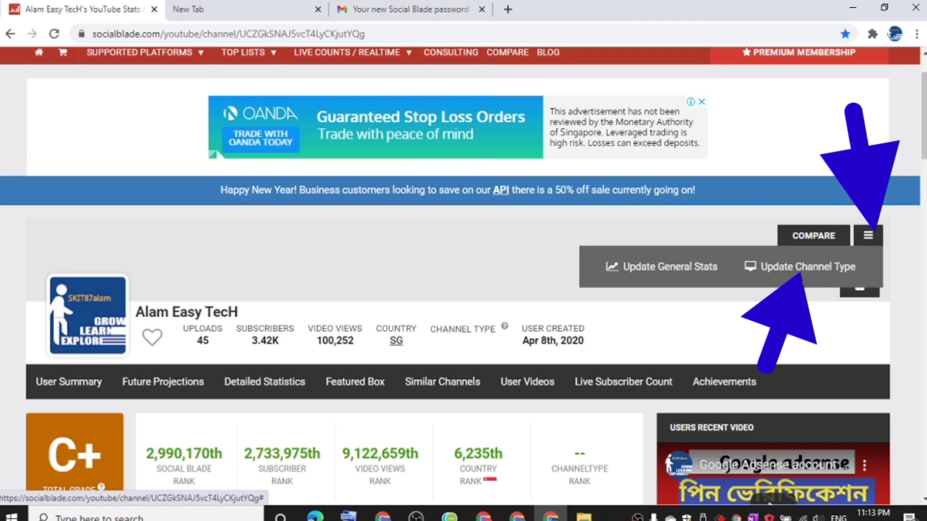
click(802, 274)
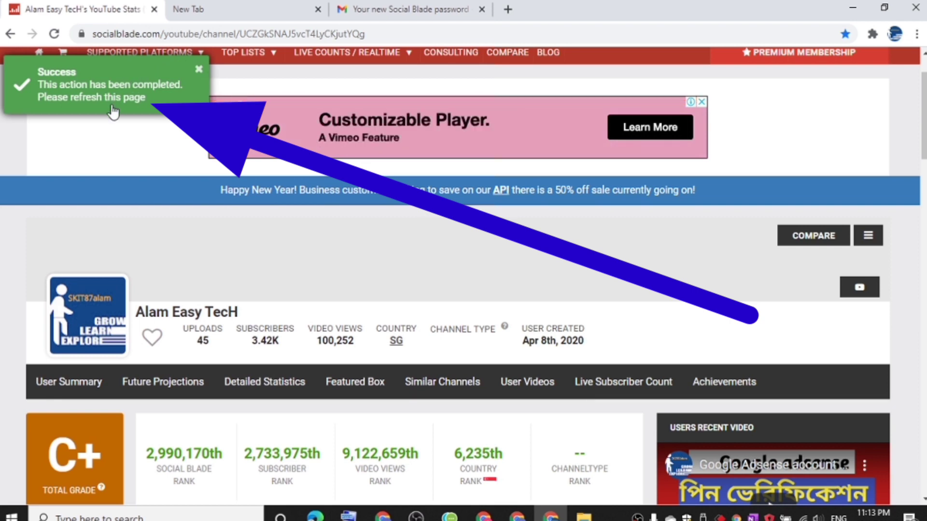
click(200, 71)
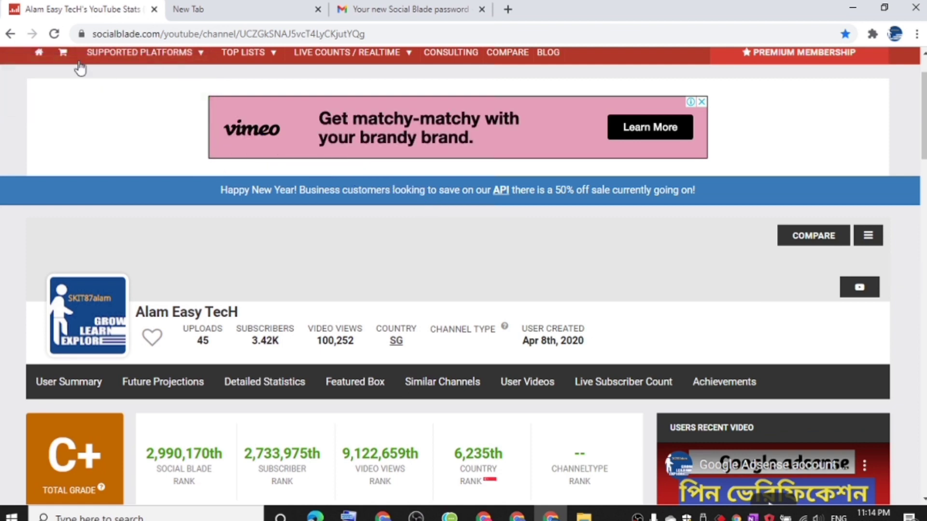
click(56, 41)
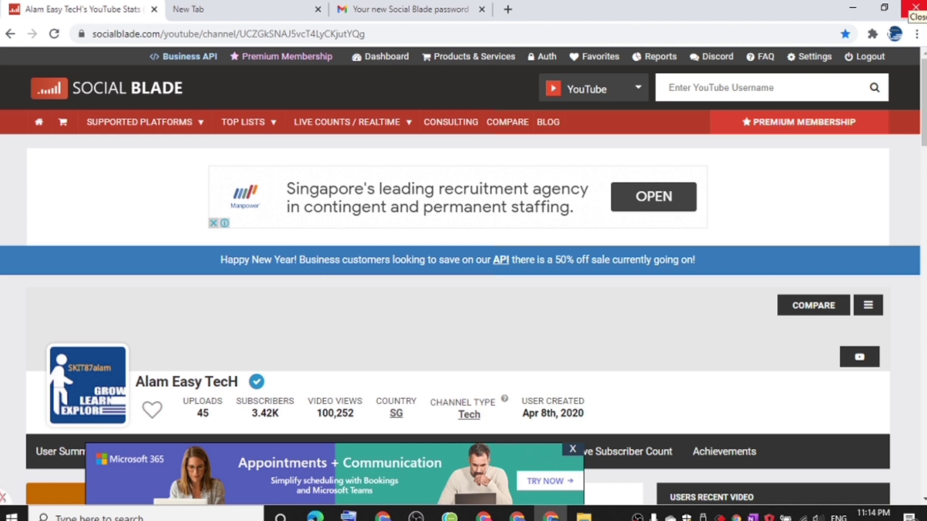
click(50, 33)
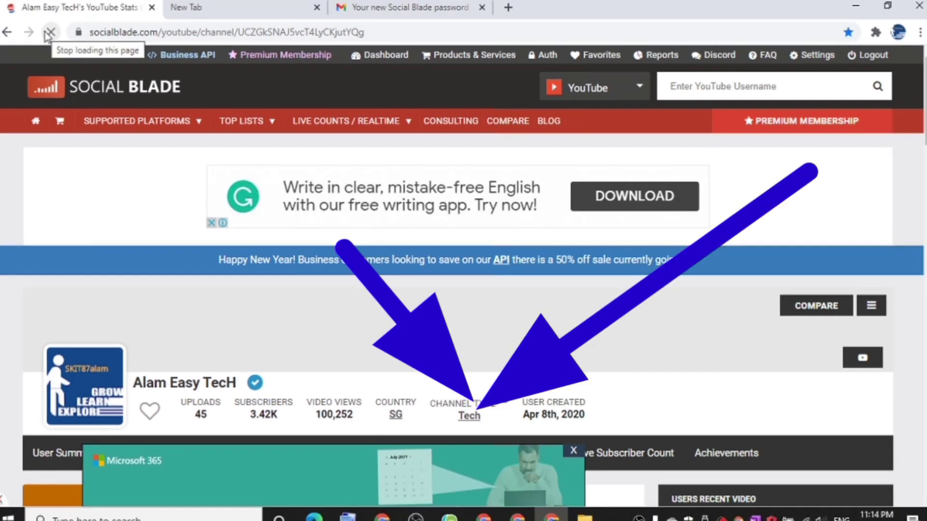